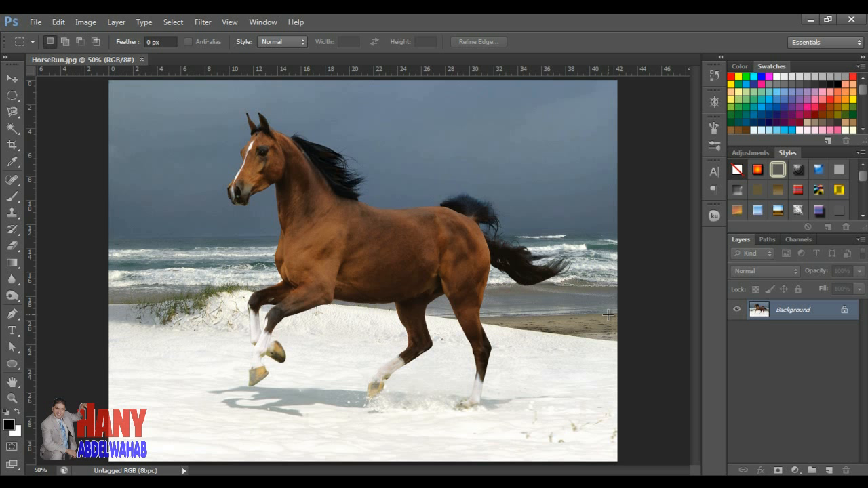
Step: Add a new layer above the horse photo, fill it with black and lower its opacity to 25%
left_click(828, 470)
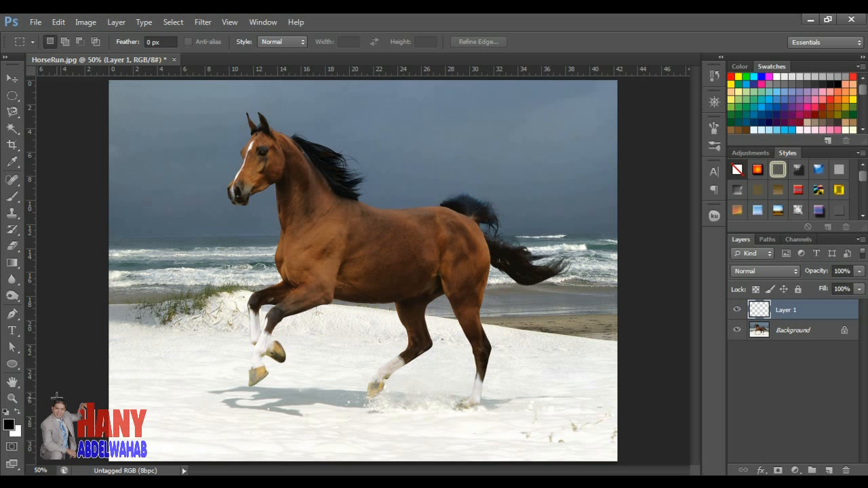
key("alt+BackSpace")
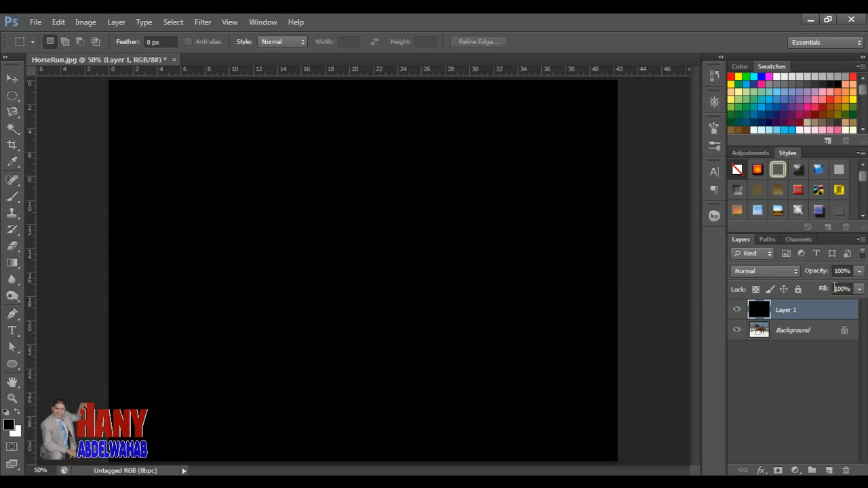
left_click(859, 272)
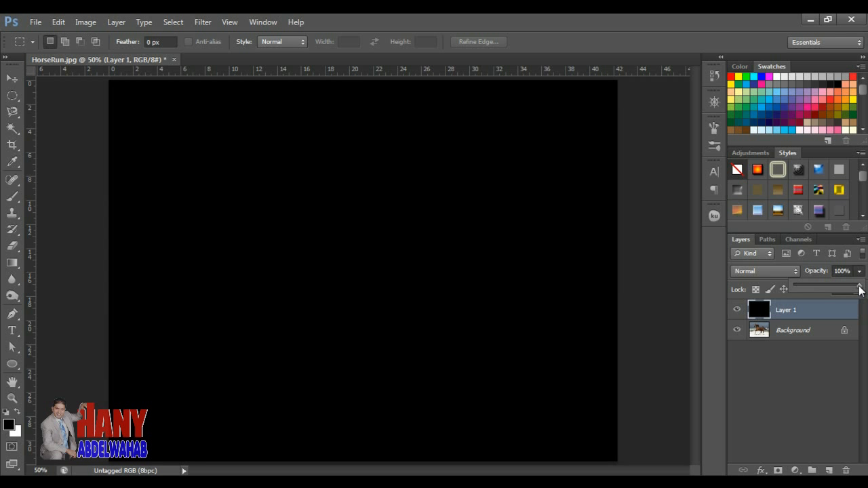
left_click_drag(858, 286, 810, 285)
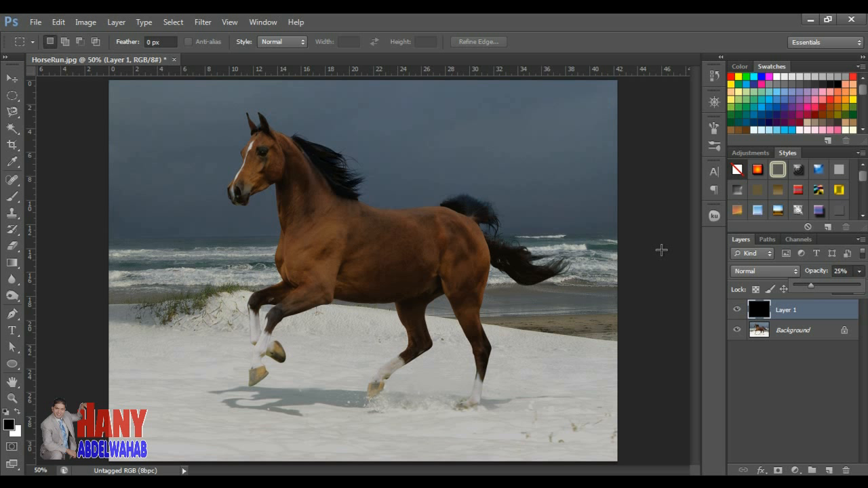
Step: Add another new layer above the black overlay and fill it with white
left_click(768, 361)
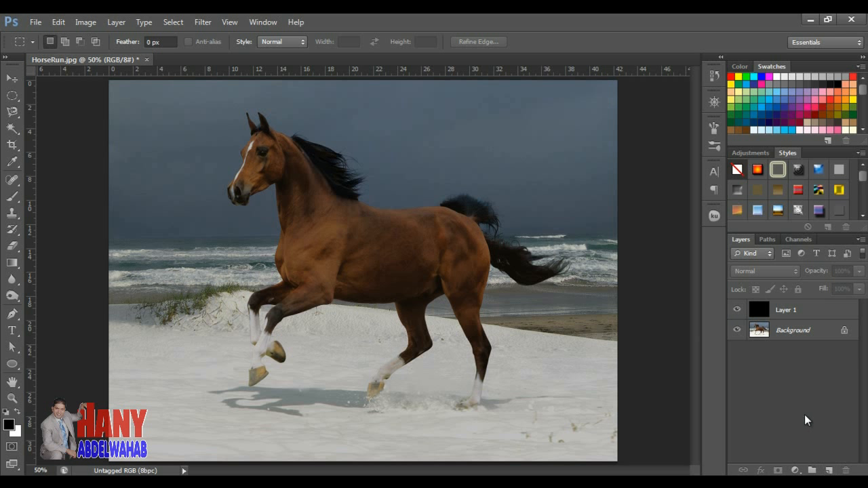
left_click(828, 469)
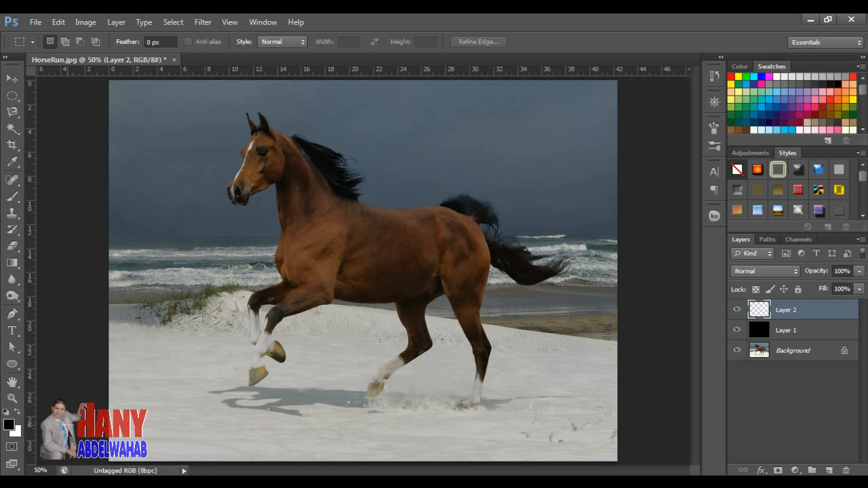
key("ctrl+BackSpace")
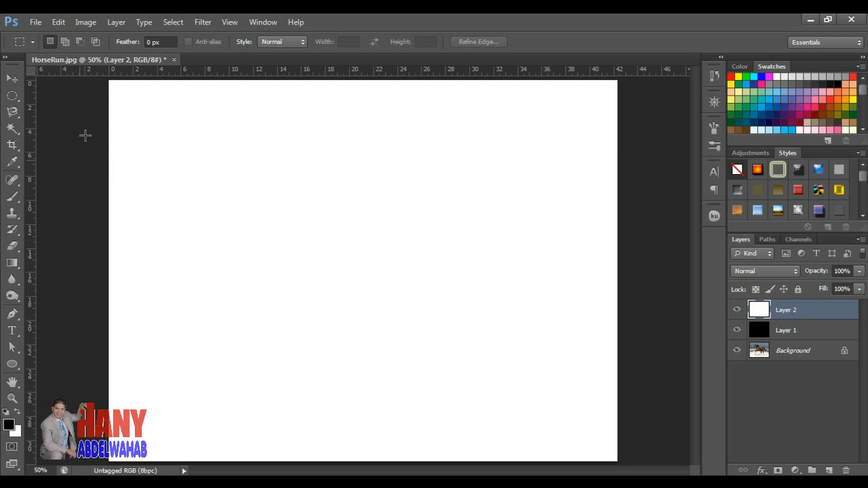
Step: Apply a heavy Add Noise filter to the white layer with Uniform distribution and Monochromatic enabled
left_click(202, 22)
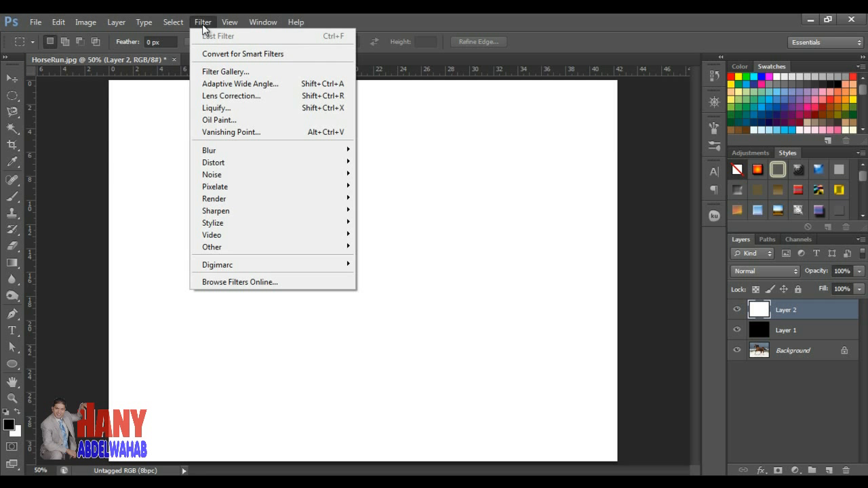
mouse_move(263, 179)
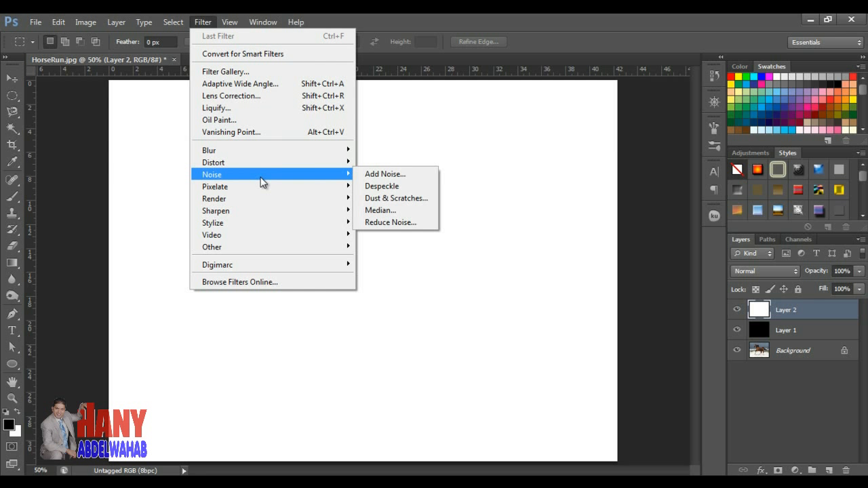
left_click(374, 175)
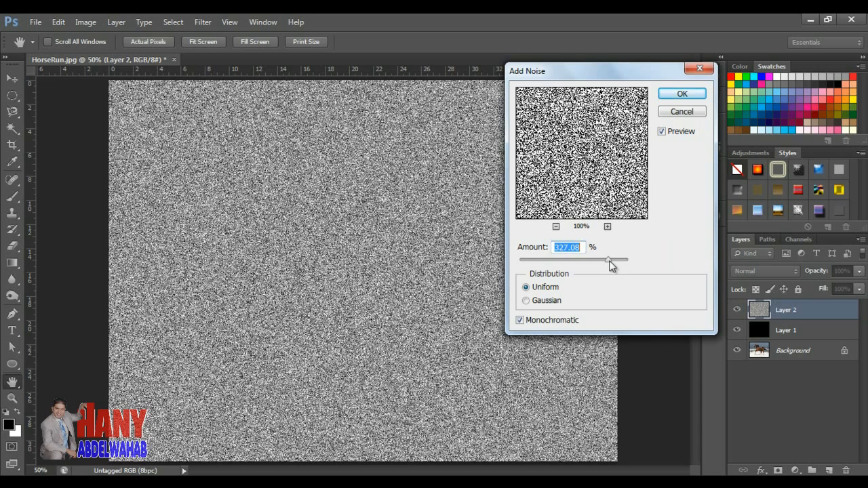
mouse_move(612, 261)
left_mouse_down()
mouse_move(572, 263)
mouse_move(604, 260)
left_mouse_up()
left_click(678, 94)
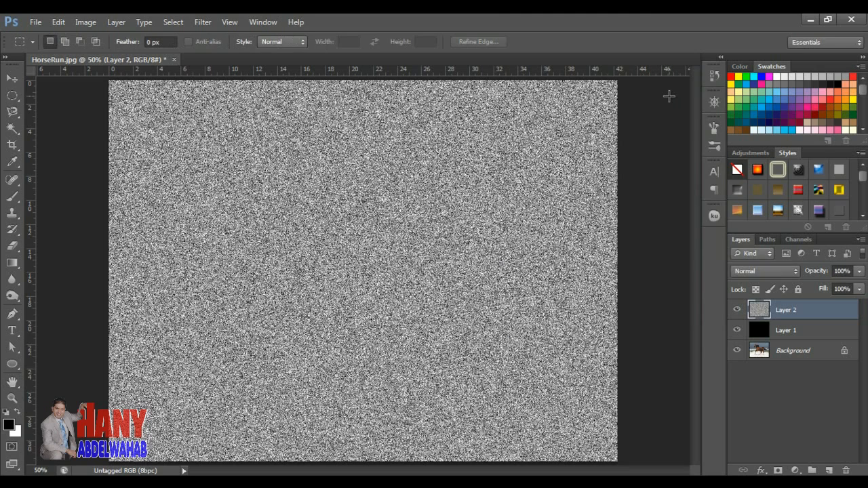
Step: Apply a Motion Blur to the noise layer with an angle of 74° and a distance of 13 pixels
left_click(199, 23)
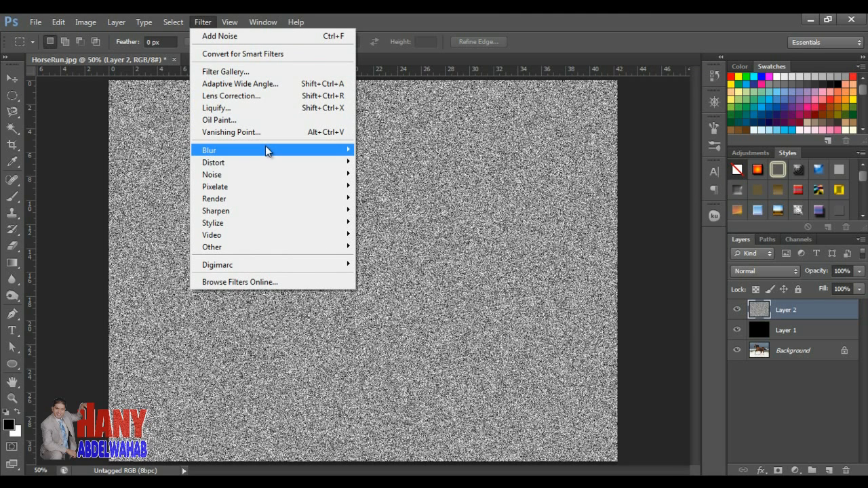
mouse_move(265, 150)
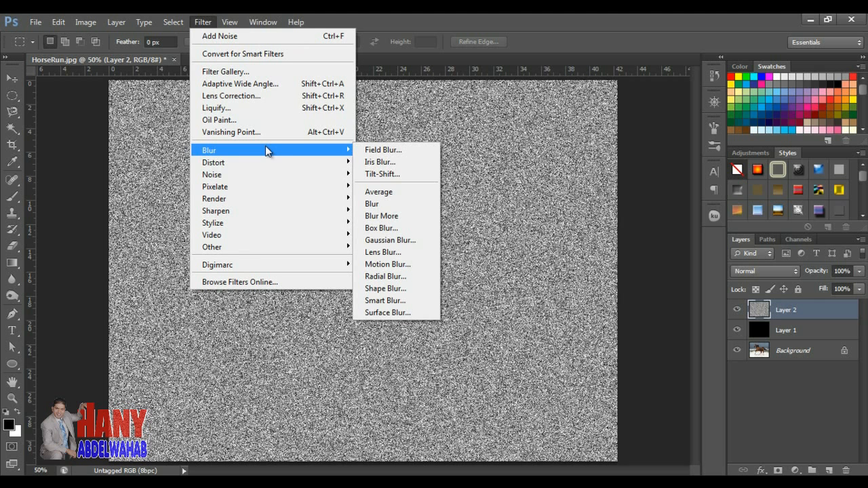
left_click(395, 264)
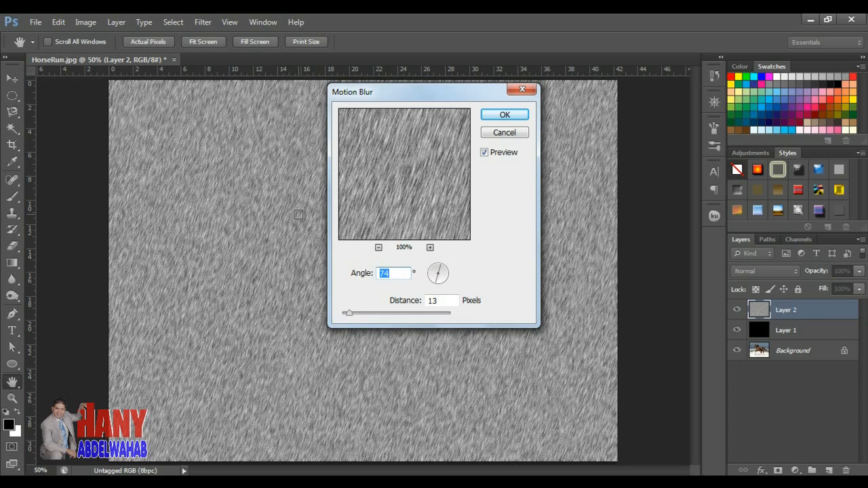
left_click(505, 115)
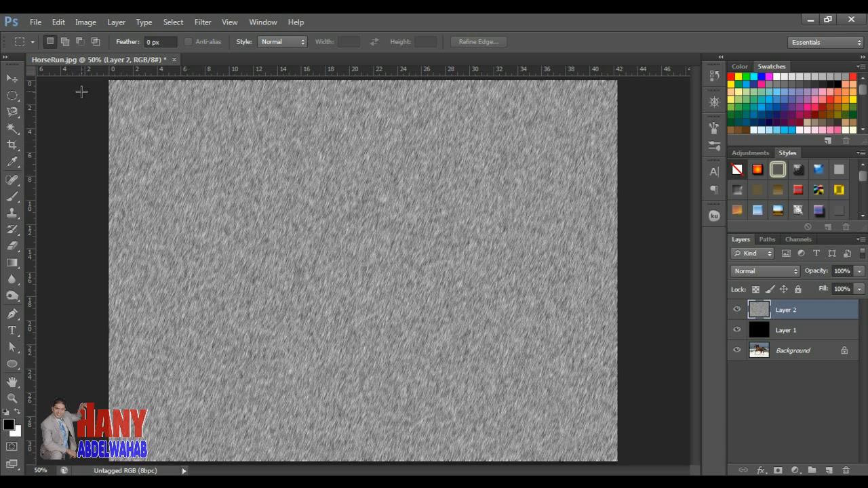
Step: Darken the blurred noise layer with a Levels adjustment, setting the black input level to 150
left_click(89, 22)
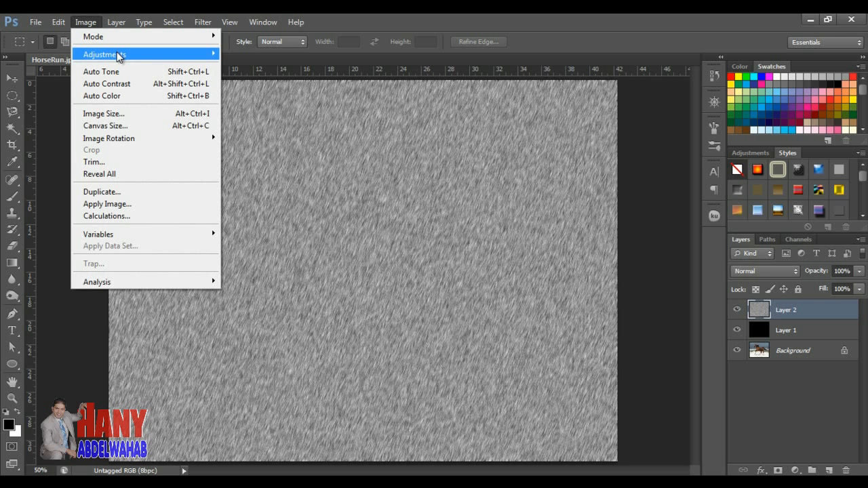
mouse_move(119, 55)
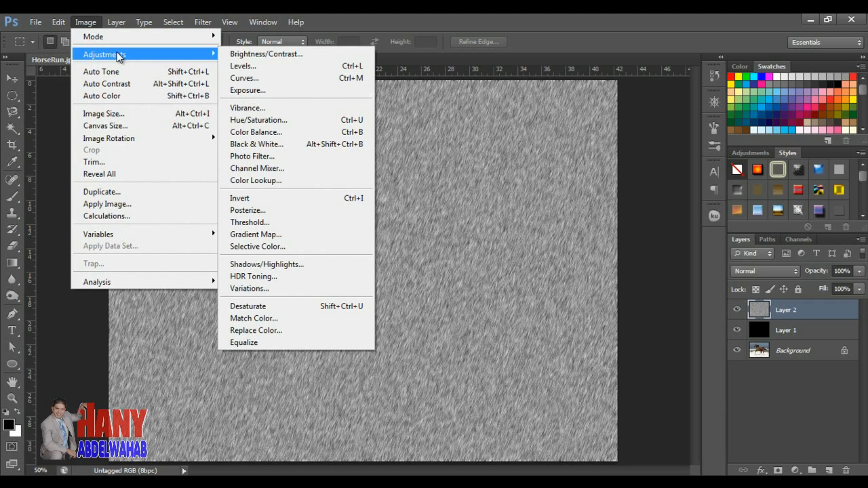
left_click(244, 66)
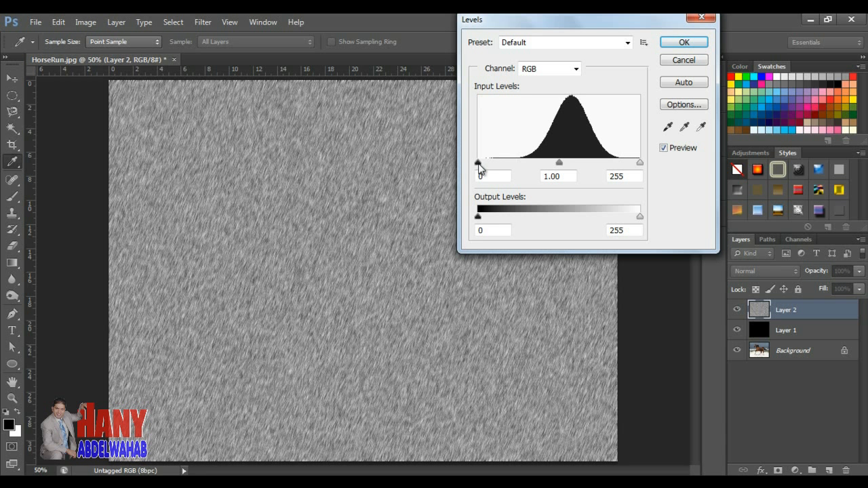
left_click_drag(478, 166, 573, 153)
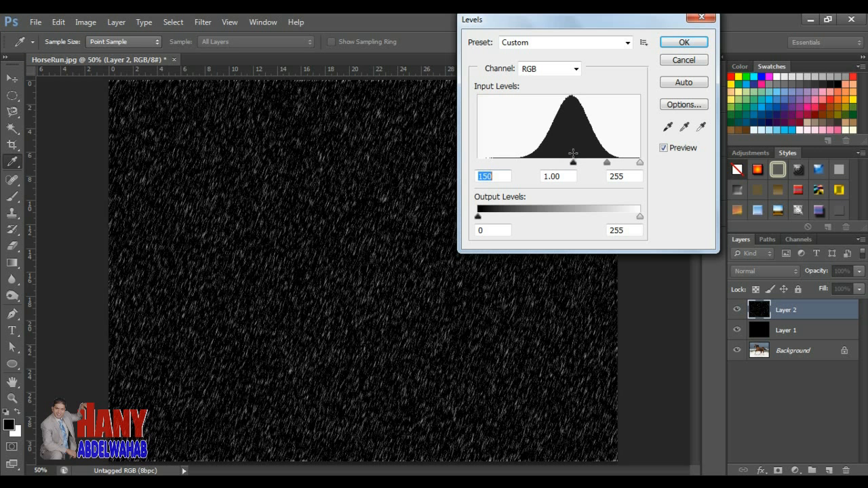
left_click(685, 42)
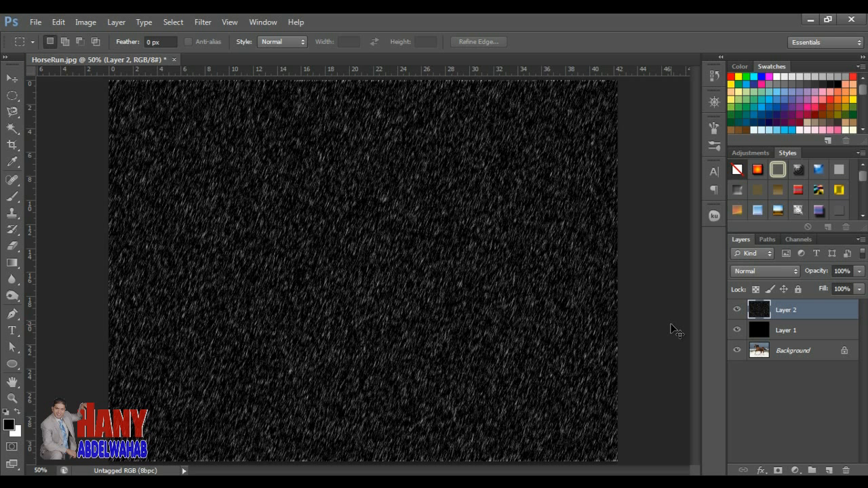
Step: Duplicate the streaked noise layer twice
key("ctrl+j")
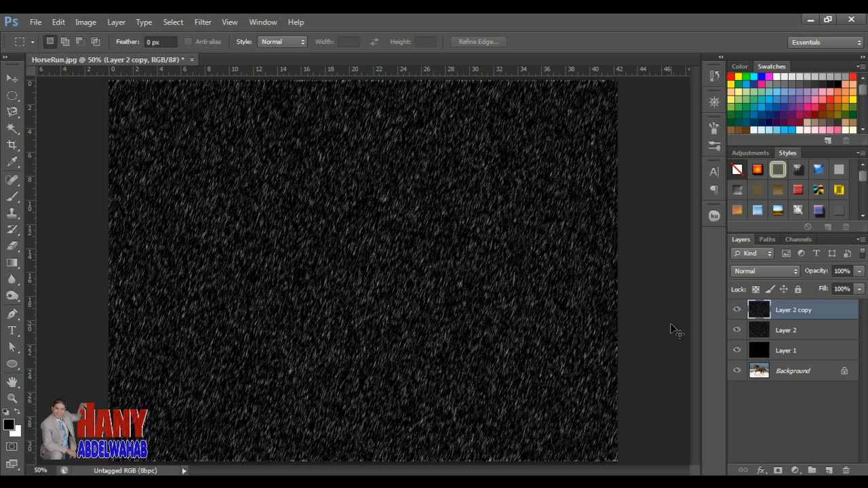
key("ctrl+j")
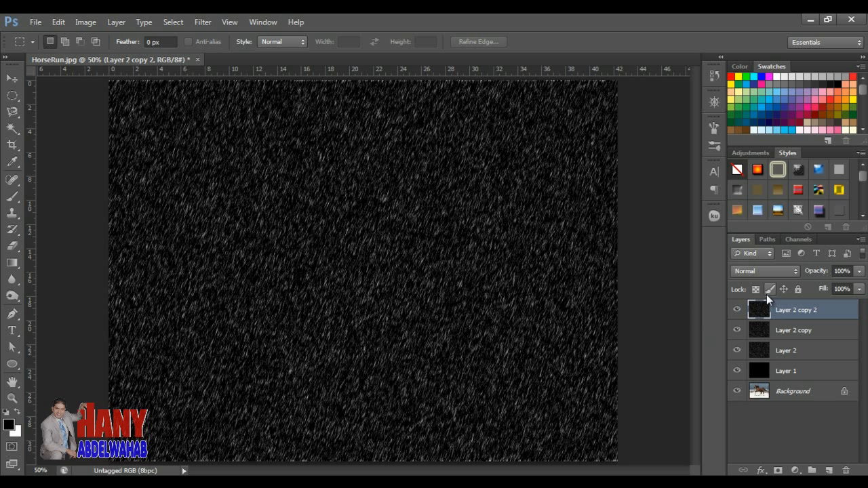
Step: Set the blend mode of Layer 2 copy 2, Layer 2 copy and Layer 2 to Lighten
left_click(772, 271)
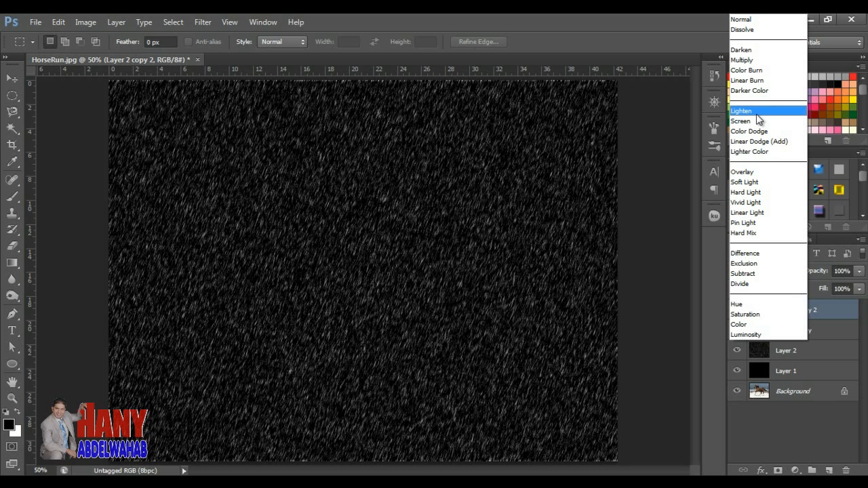
left_click(756, 114)
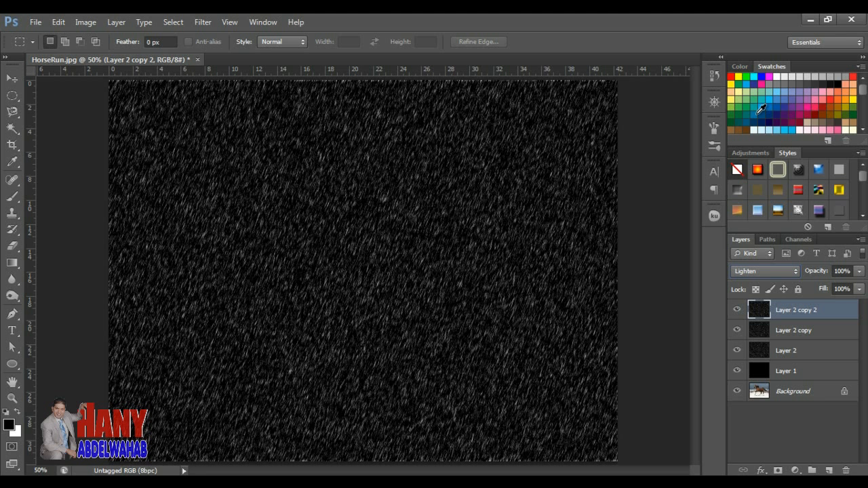
left_click(813, 339)
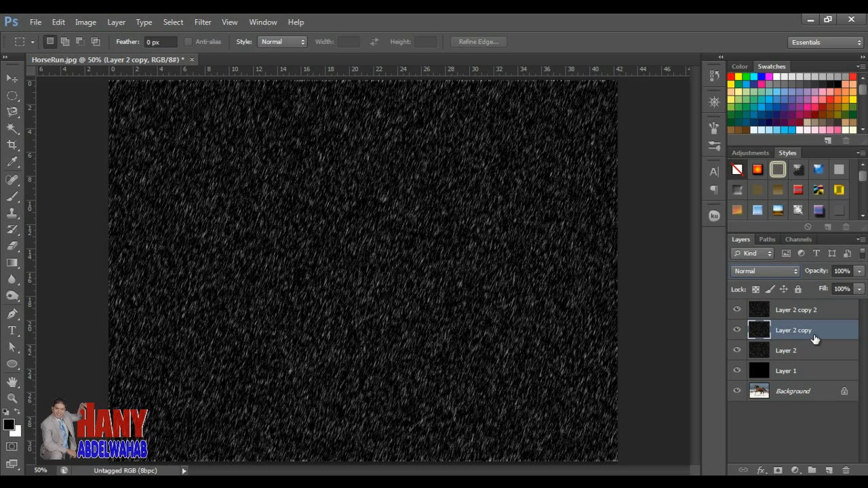
left_click(771, 271)
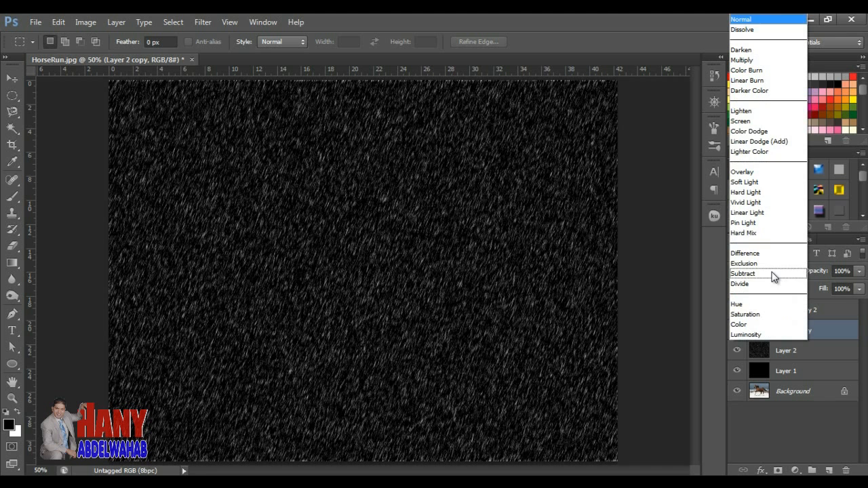
left_click(762, 112)
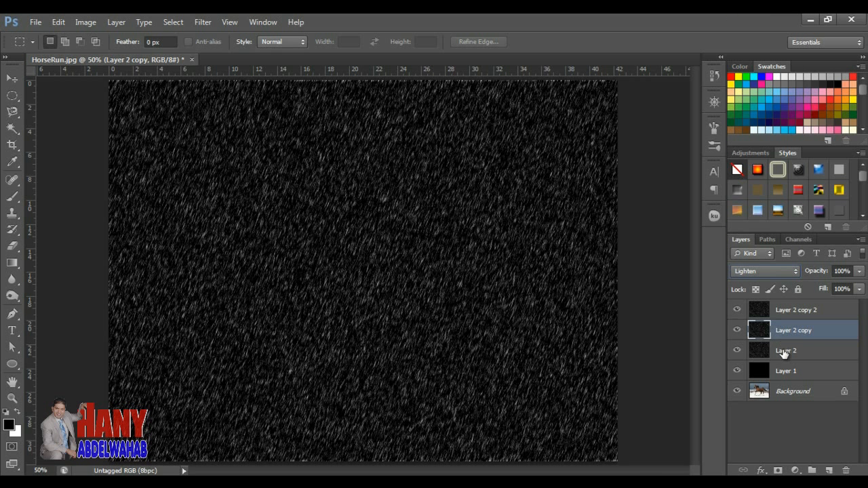
left_click(782, 351)
left_click(770, 270)
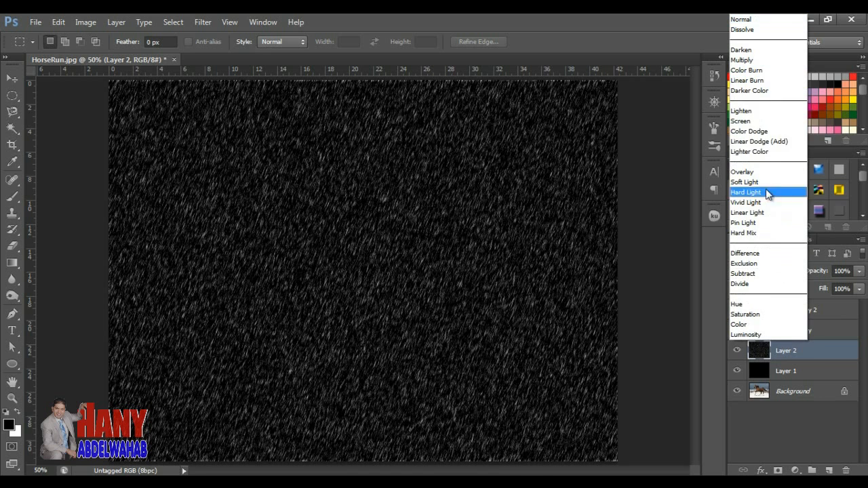
left_click(772, 112)
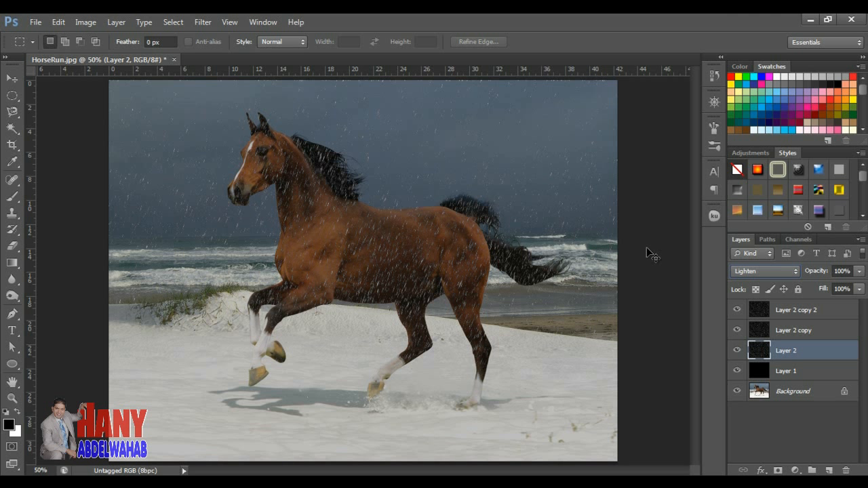
Step: Set the blend mode of Layer 2, Layer 2 copy and Layer 2 copy 2 back to Normal
key("ctrl+minus")
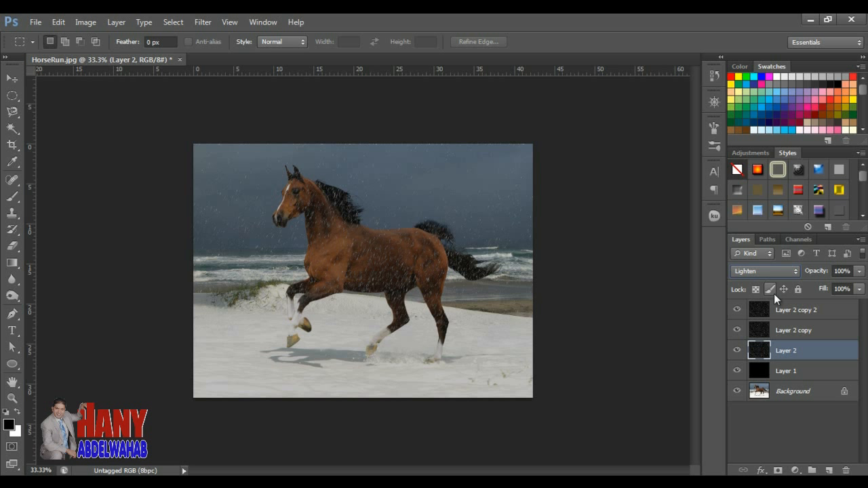
left_click(770, 273)
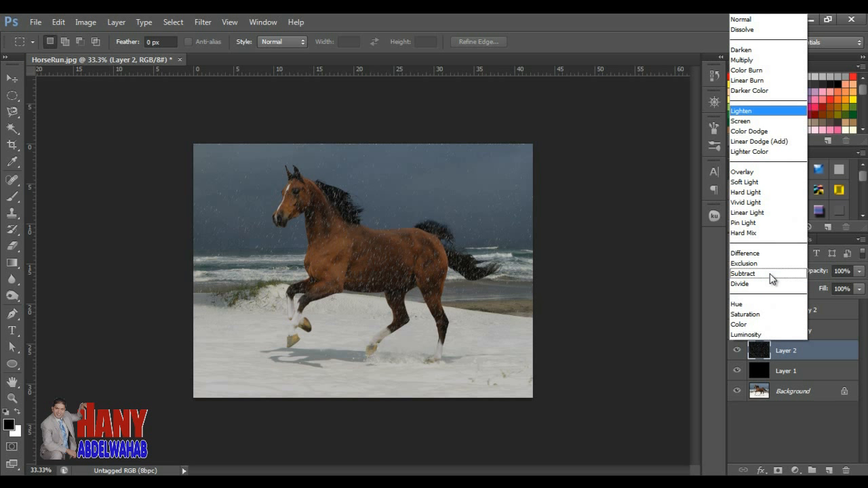
left_click(755, 19)
left_click(786, 330)
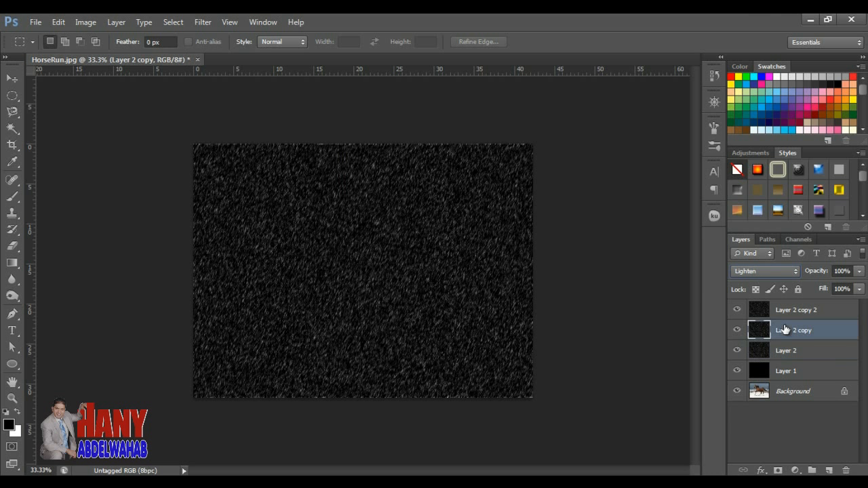
left_click(767, 269)
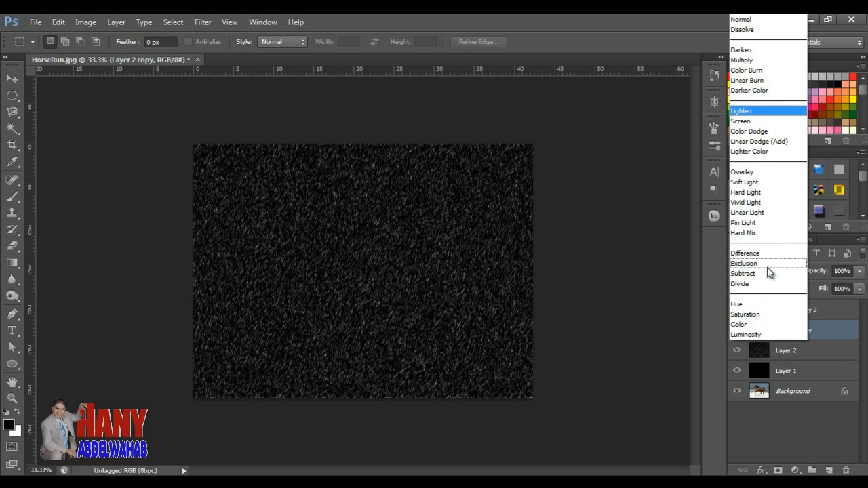
left_click(745, 20)
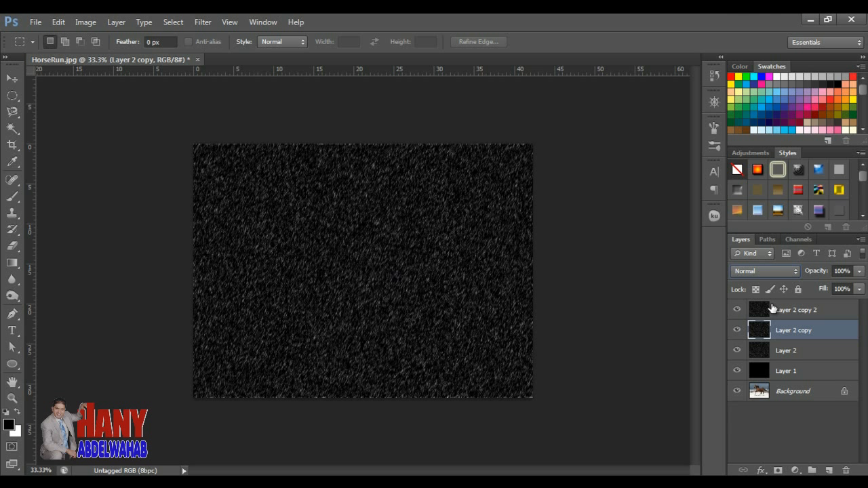
left_click(773, 310)
left_click(764, 270)
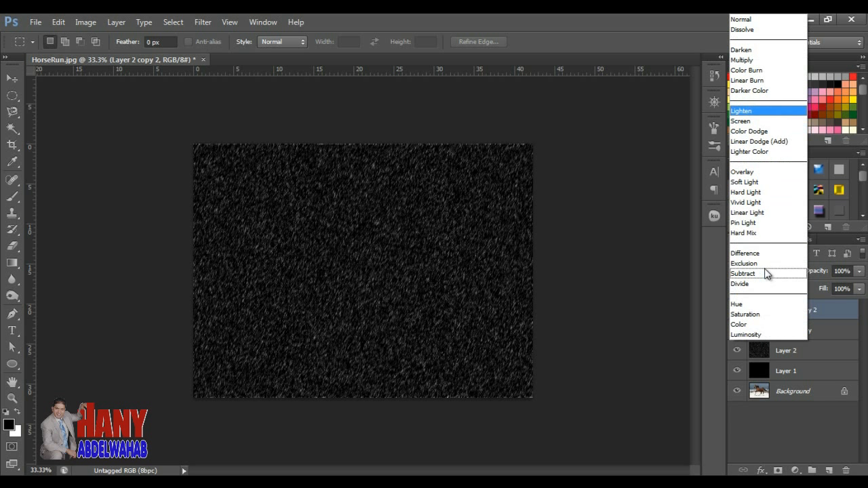
left_click(749, 21)
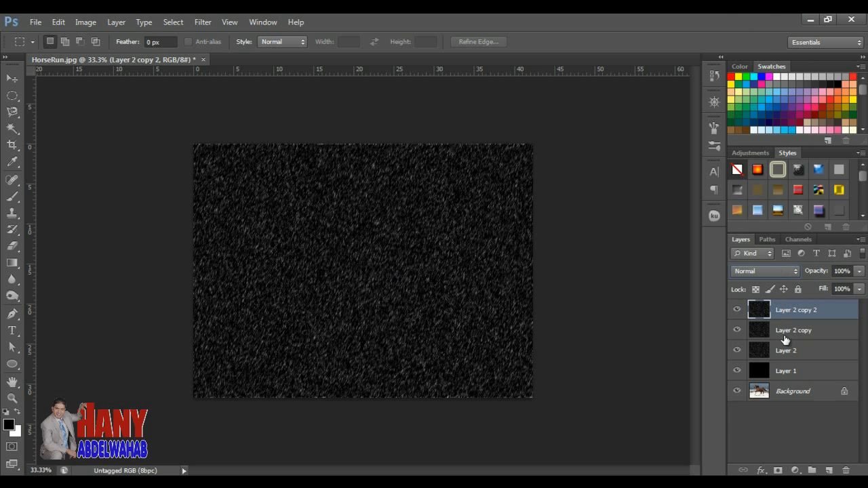
Step: Lower the opacity of Layer 2 to 15% and partly reduce the opacity of Layer 2 copy
left_click(785, 352)
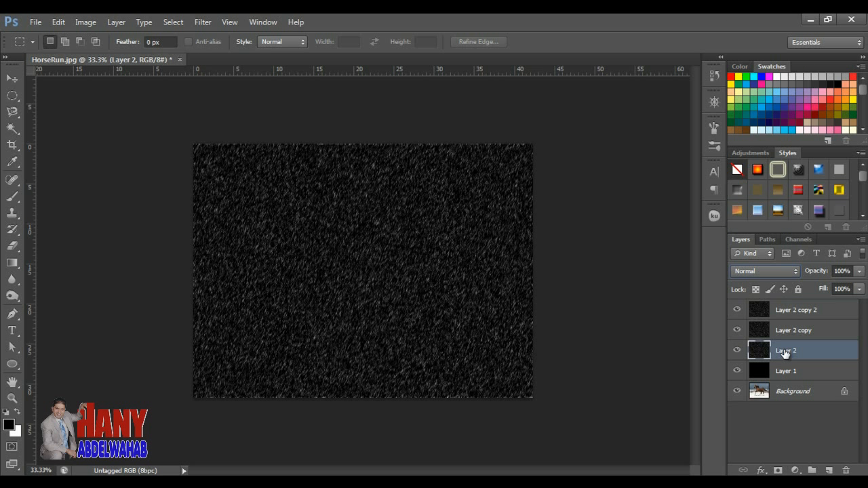
left_click(859, 271)
left_click_drag(859, 286, 802, 286)
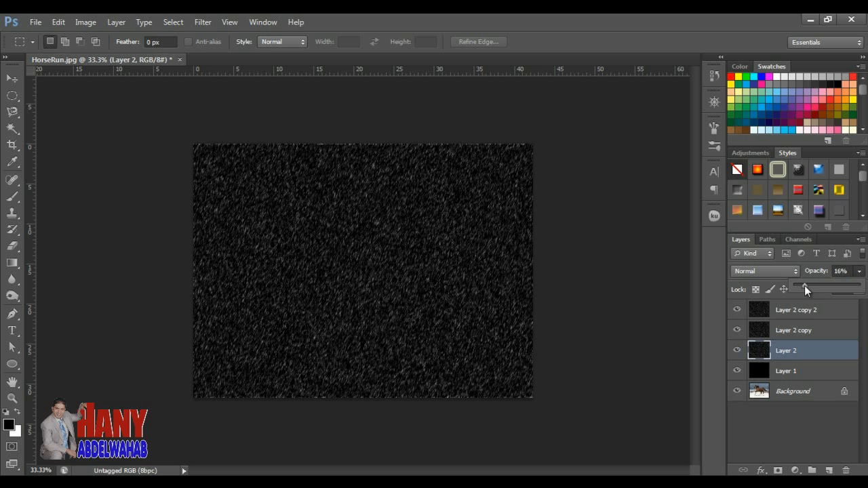
left_click(817, 331)
left_click(859, 270)
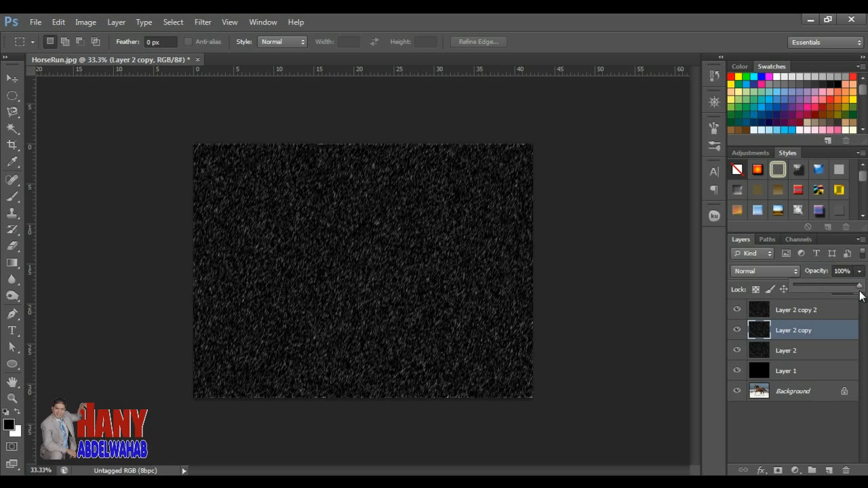
left_click_drag(860, 287, 836, 288)
Step: Lower the opacity of Layer 2 copy 2 to 20%
left_click(799, 310)
left_click(859, 271)
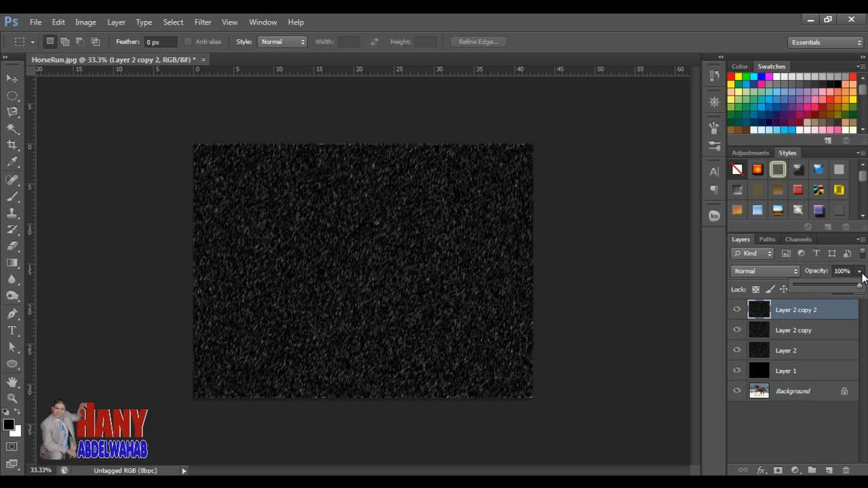
left_click_drag(859, 288, 807, 290)
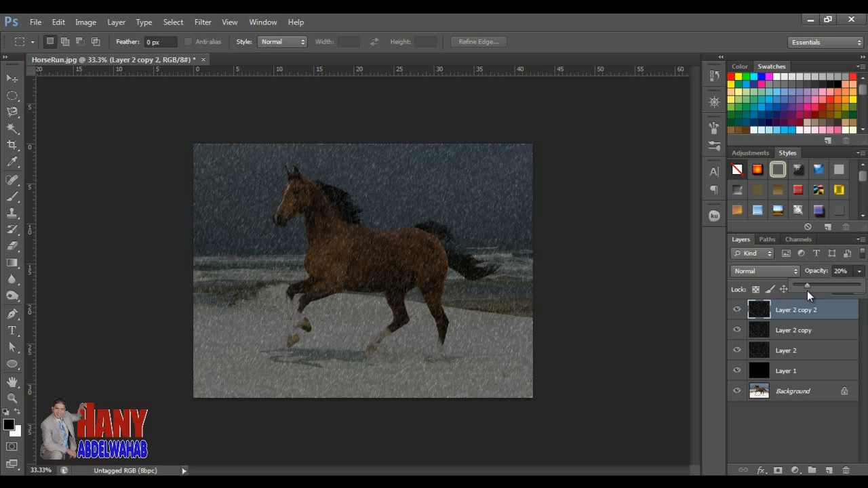
left_click(643, 299)
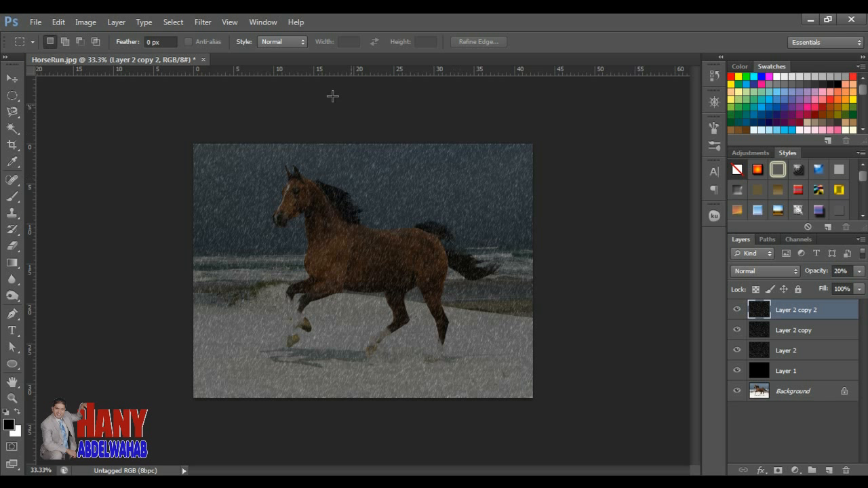
Step: Show the animation Timeline and hide Layer 2 copy and Layer 2 copy 2 in the first frame, leaving Layer 2 visible
left_click(272, 22)
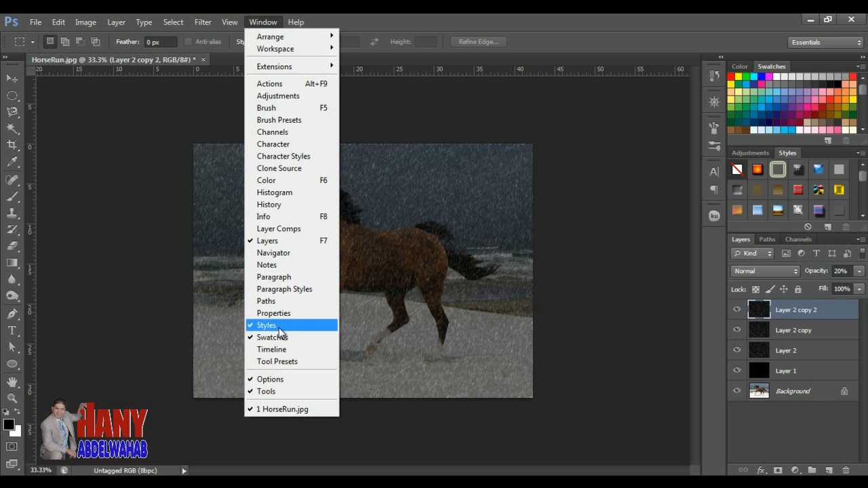
left_click(280, 349)
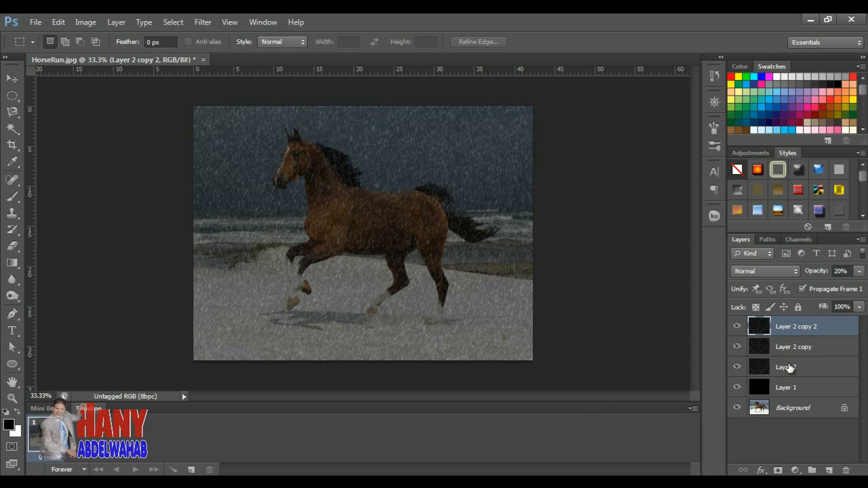
left_click(783, 366)
left_click(738, 347)
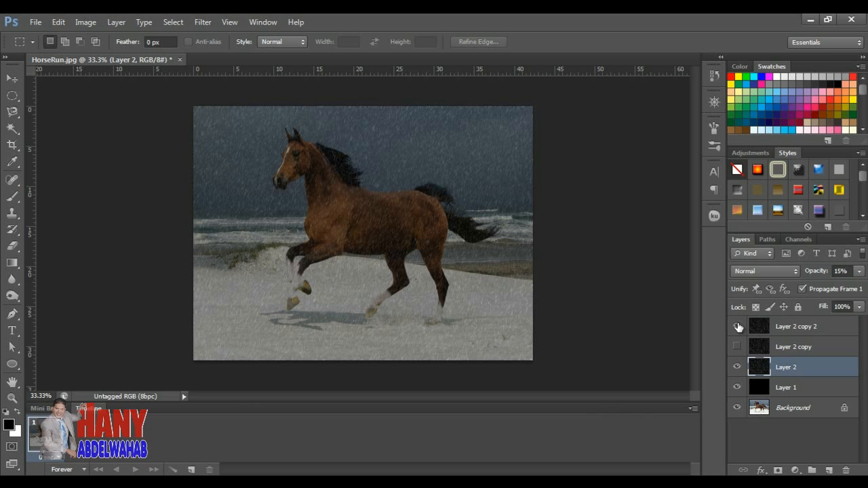
left_click(736, 326)
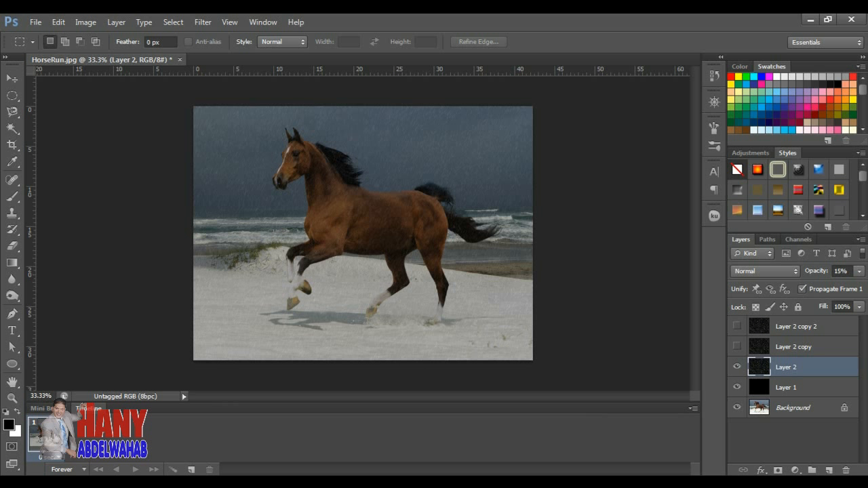
Step: Add a second animation frame that shows Layer 2 copy instead of Layer 2
left_click(192, 469)
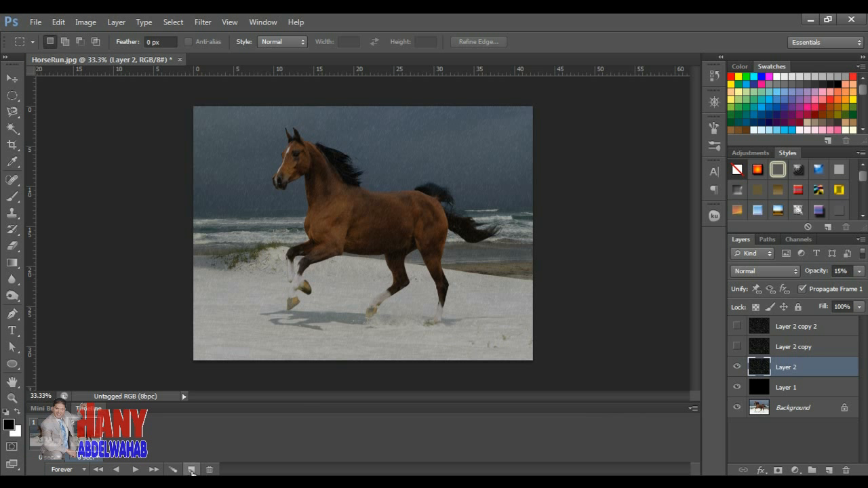
left_click(737, 346)
left_click(737, 367)
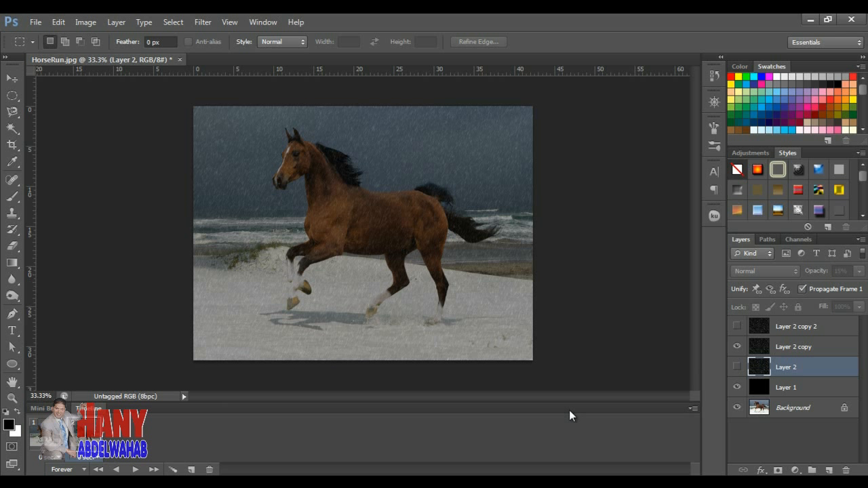
Step: Add a third animation frame that shows Layer 2 copy 2 instead of Layer 2 copy
left_click(192, 468)
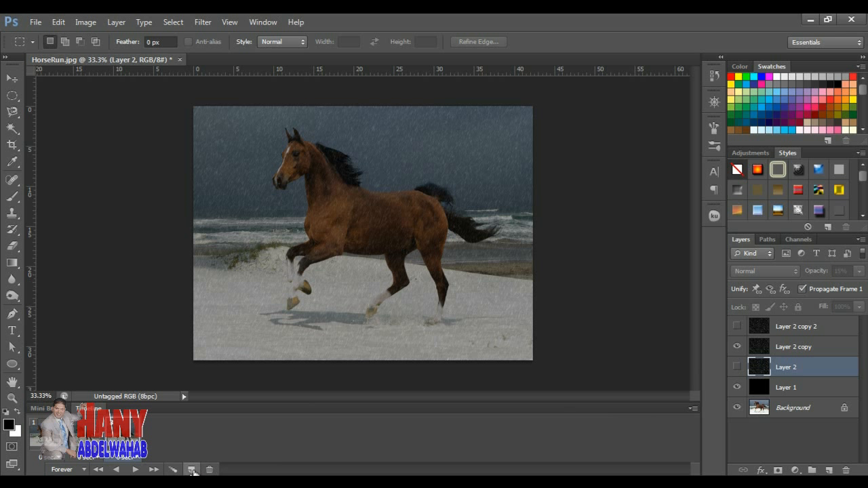
left_click(737, 326)
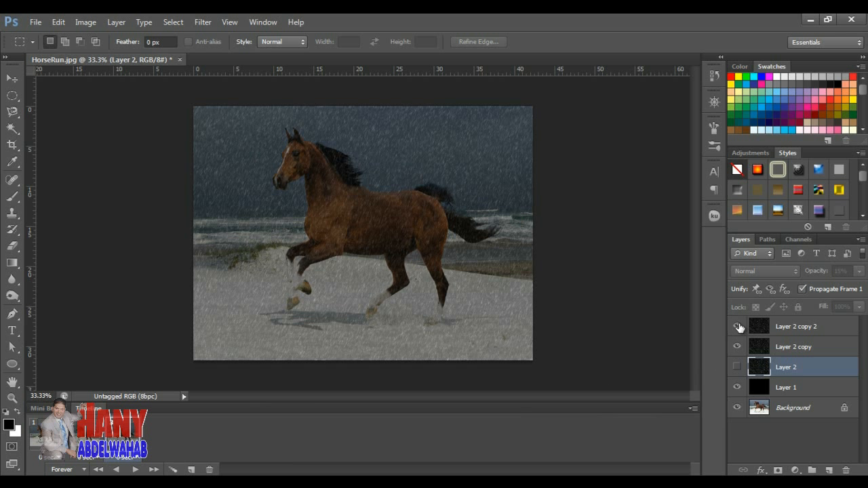
left_click(737, 347)
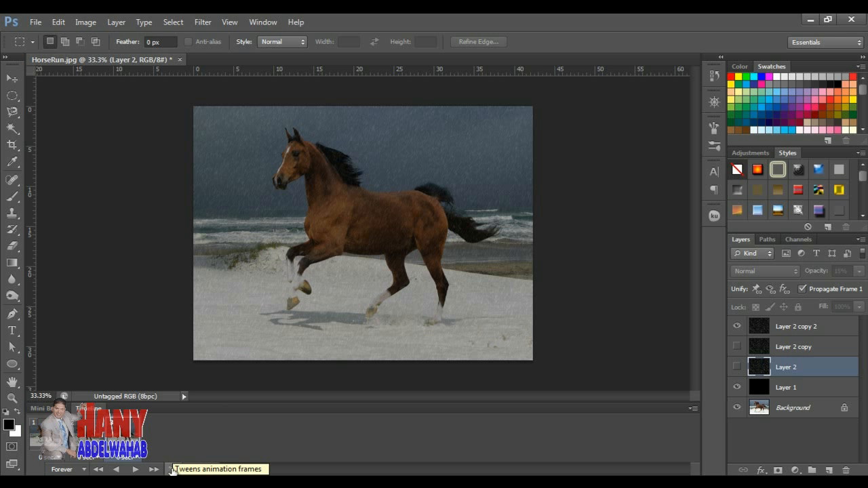
Step: Tween the third frame with the previous frame, adding 3 frames across all layers
left_click(173, 469)
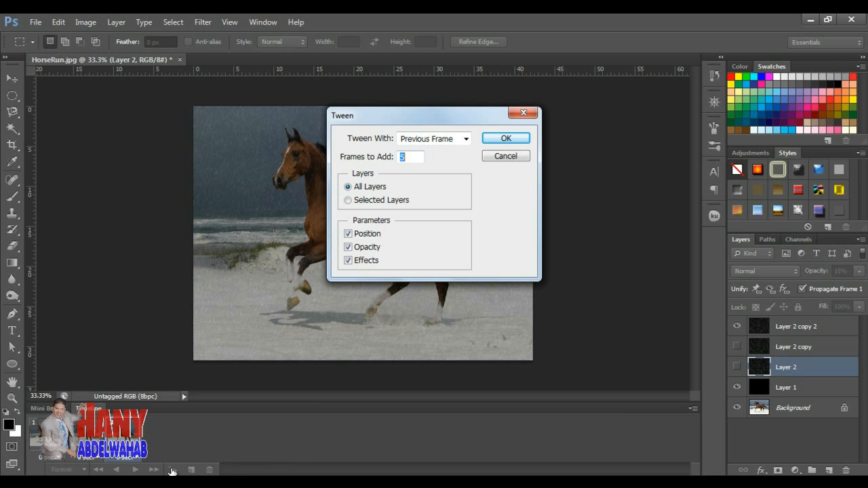
type("3")
left_click(495, 143)
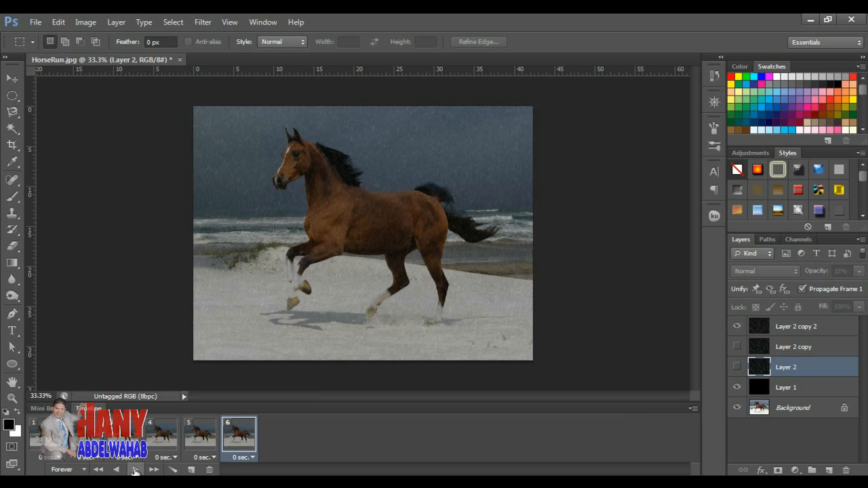
Step: Play the frame animation, examine the falling rain up close and at full view, and stop the playback
left_click(135, 471)
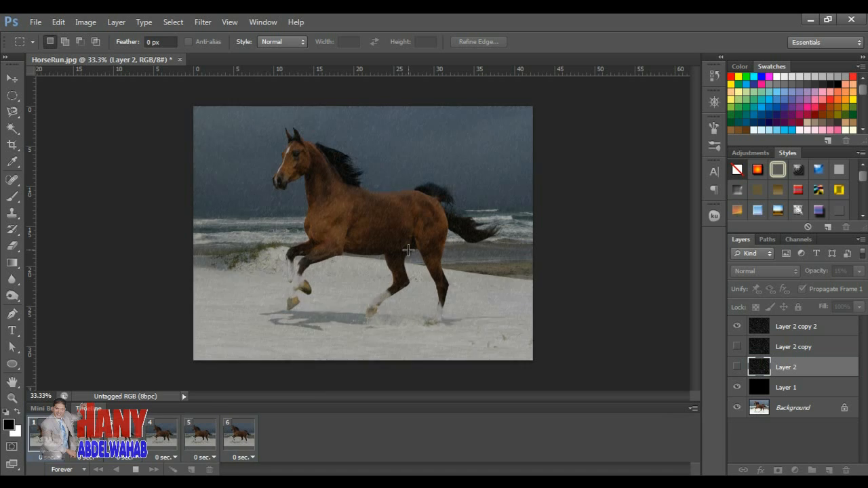
key("ctrl+plus")
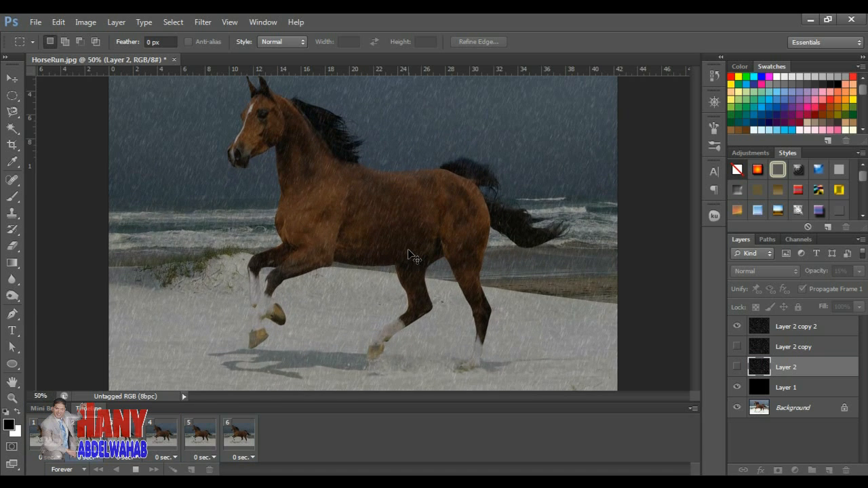
key("ctrl+plus")
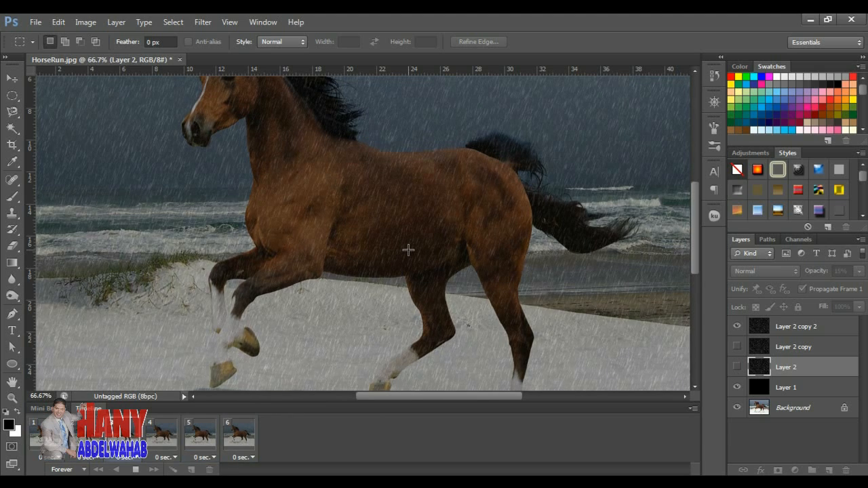
key("ctrl+minus")
key("ctrl+minus")
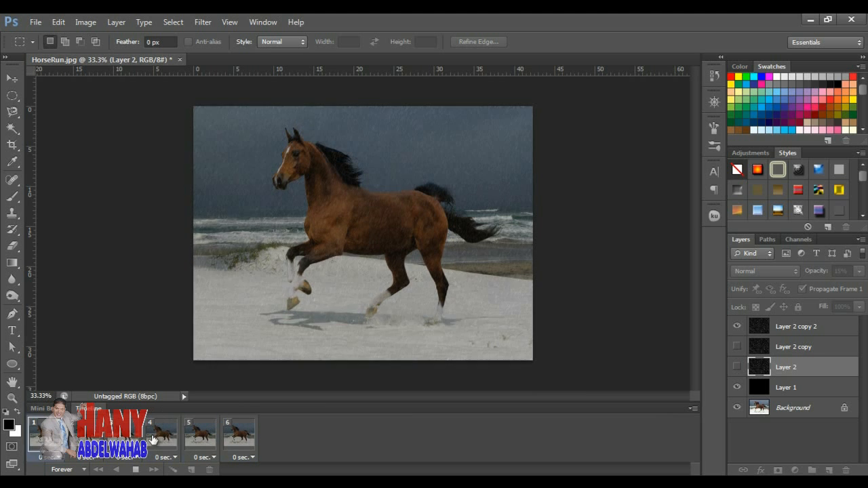
key("space")
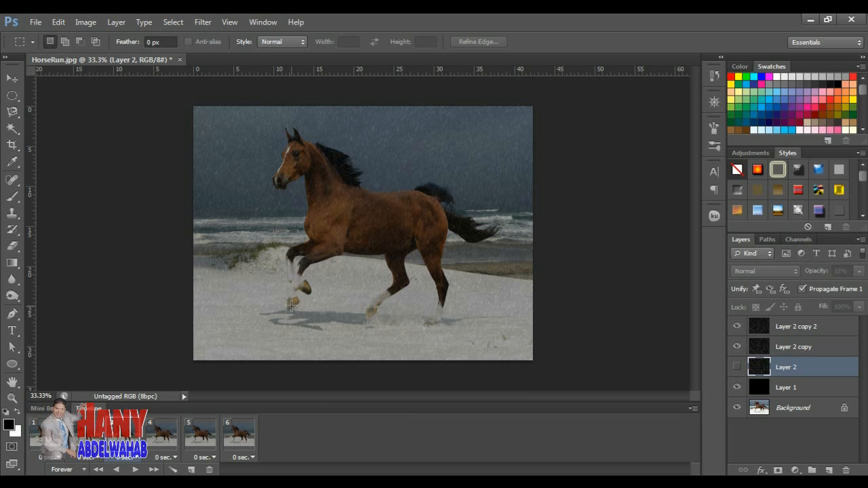